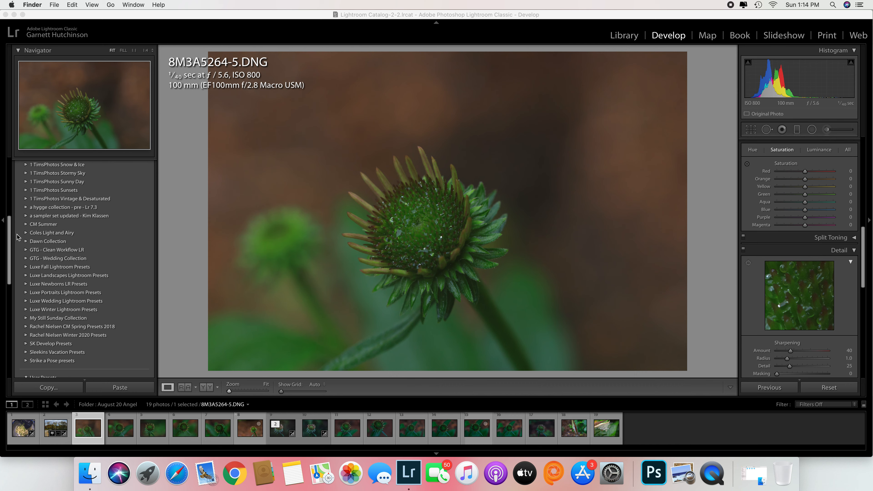
left_click(26, 242)
left_click(27, 242)
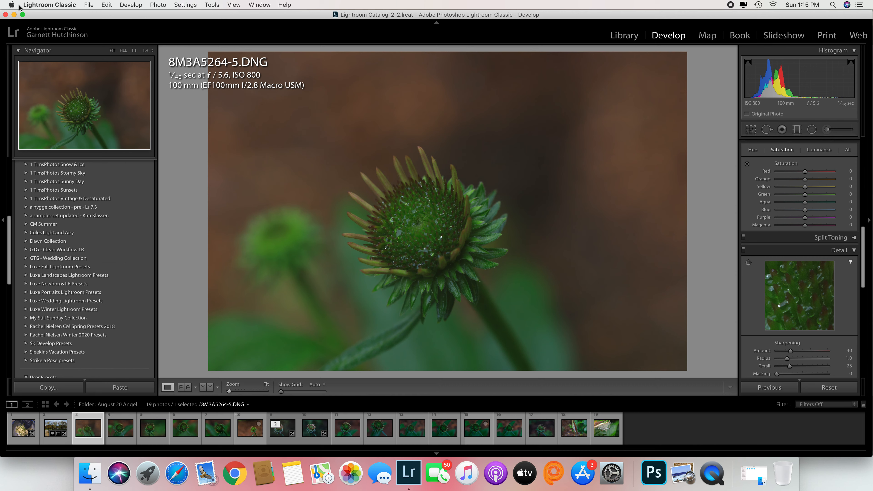
Show the Lightroom develop presets location from Preferences, look inside Develop Presets > Lightroom Presets, and close the folder and preferences windows.
left_click(49, 5)
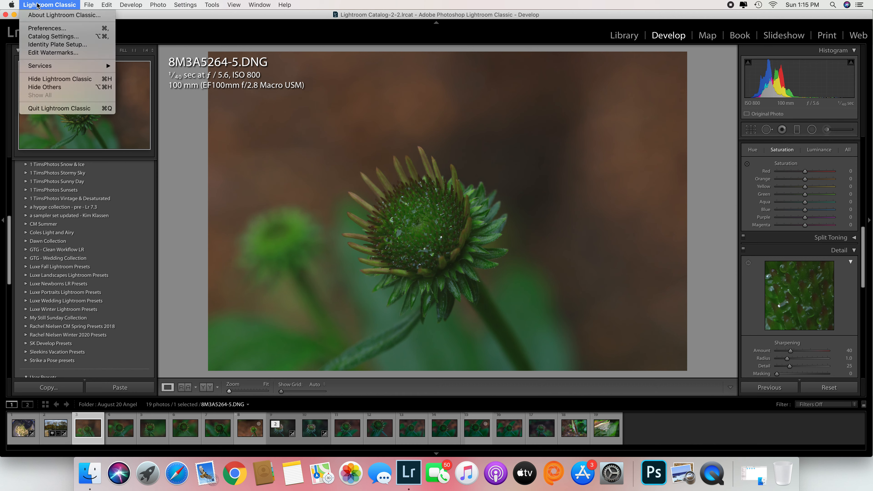
left_click(57, 30)
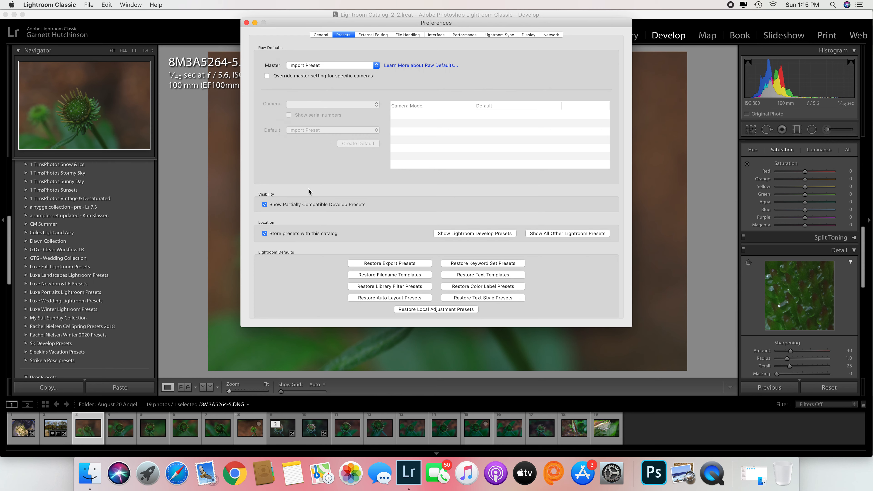
left_click(469, 234)
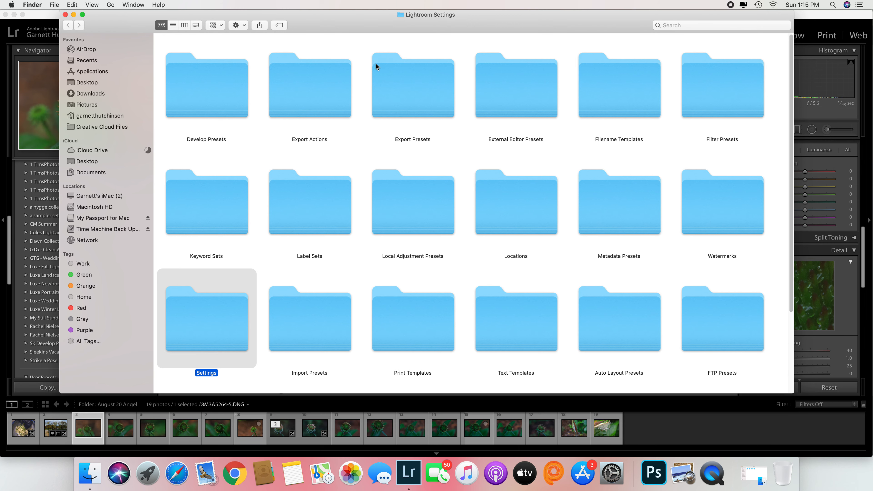
double_click(229, 103)
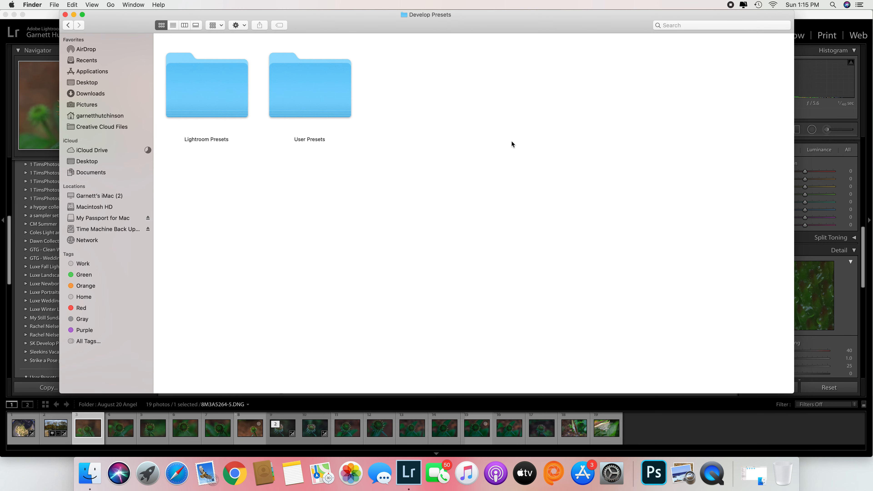
double_click(209, 93)
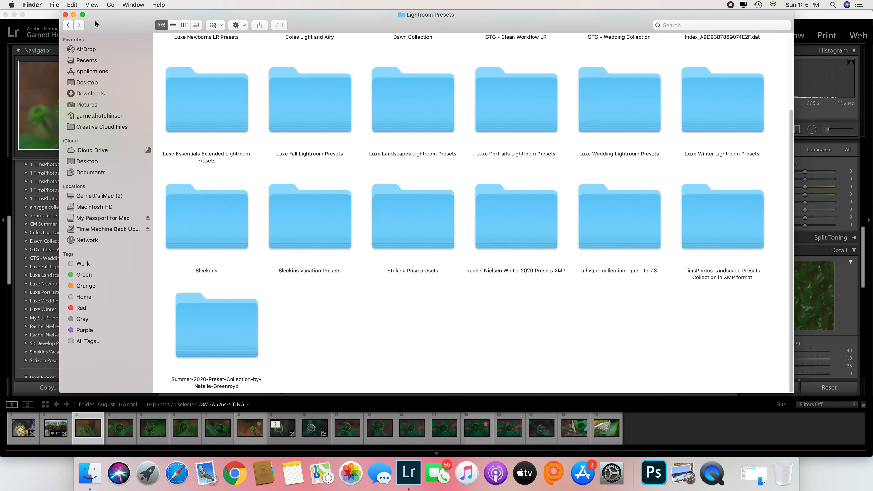
left_click(64, 15)
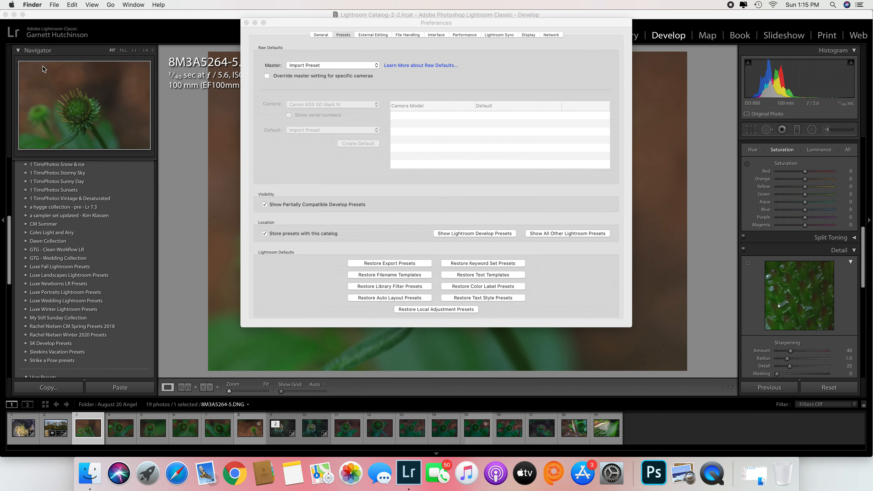
left_click(246, 22)
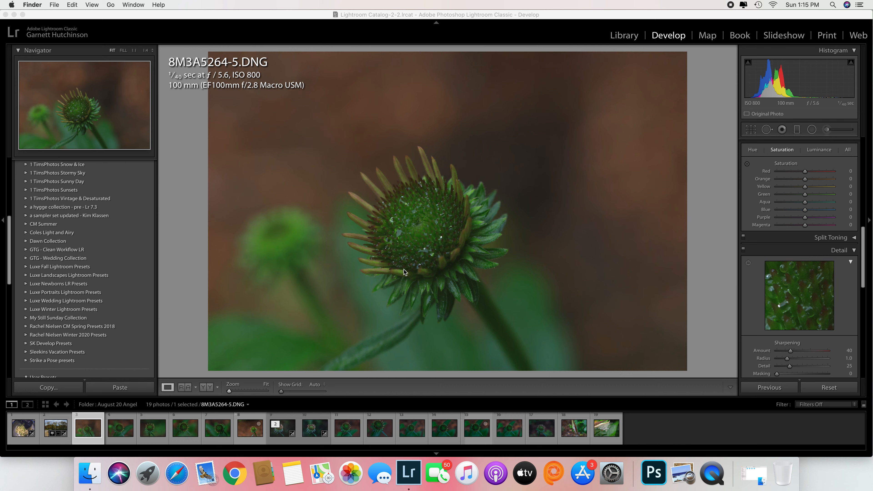
Expand the Coles Light and Airy preset group and apply its 1. Radiant preset to the photo.
left_click_drag(9, 246, 5, 238)
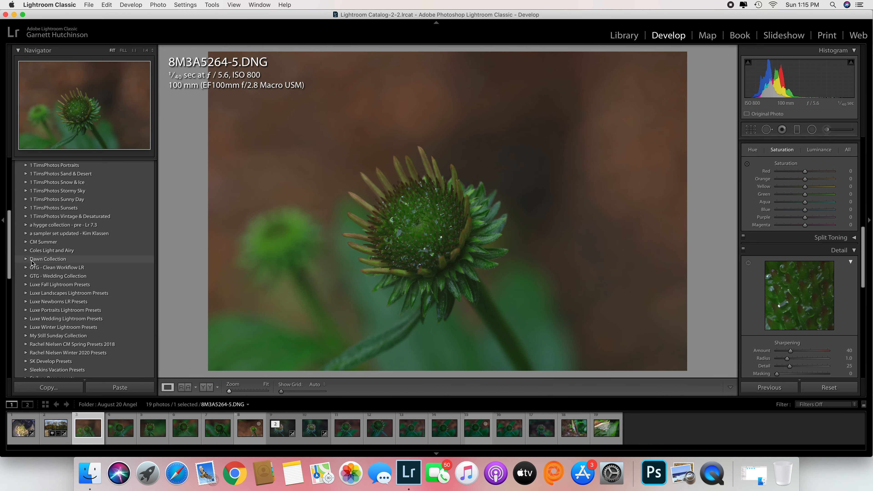
left_click(25, 251)
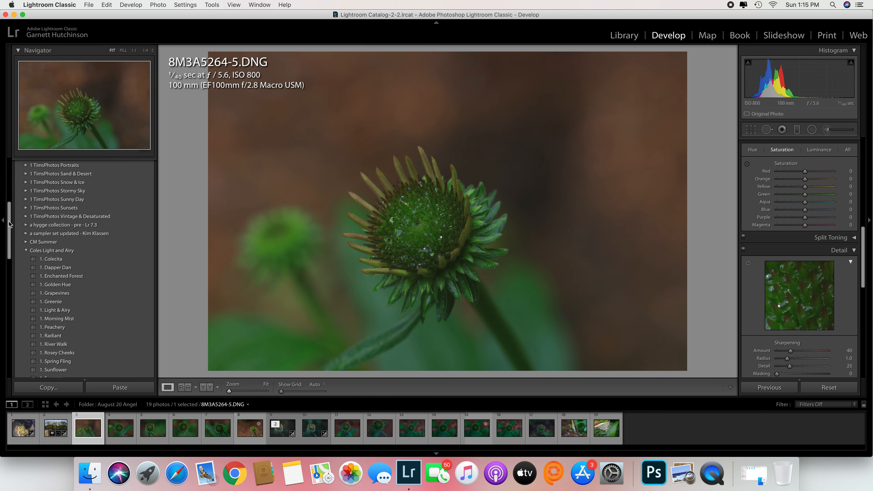
left_click_drag(9, 230, 8, 240)
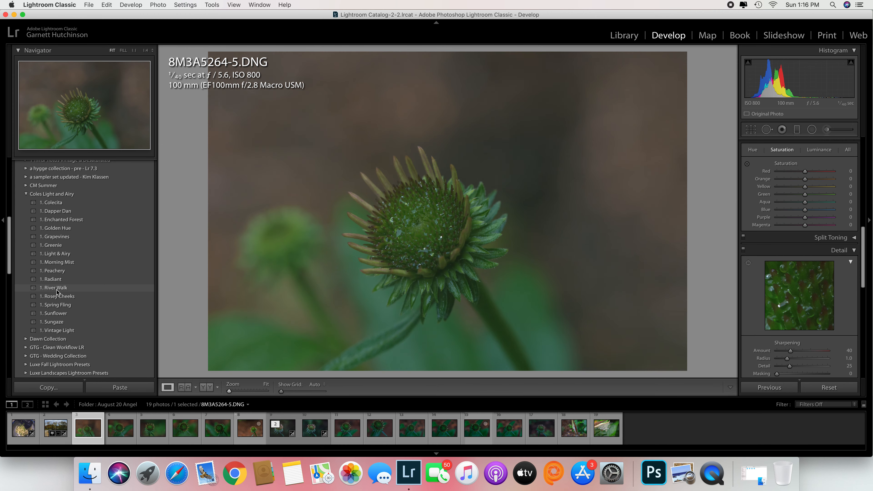
left_click(53, 277)
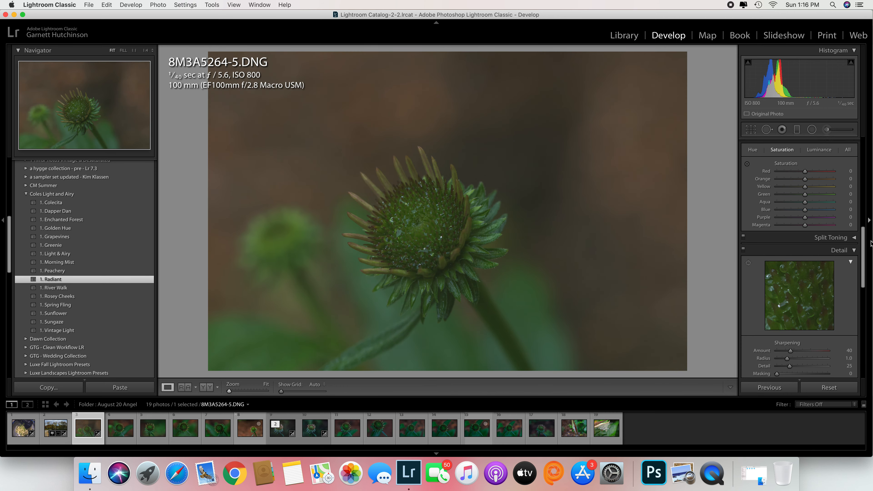
Fine-tune the basic adjustments with Texture +48, Dehaze +14 and a white balance Temp of 4,325.
left_click_drag(863, 247, 861, 148)
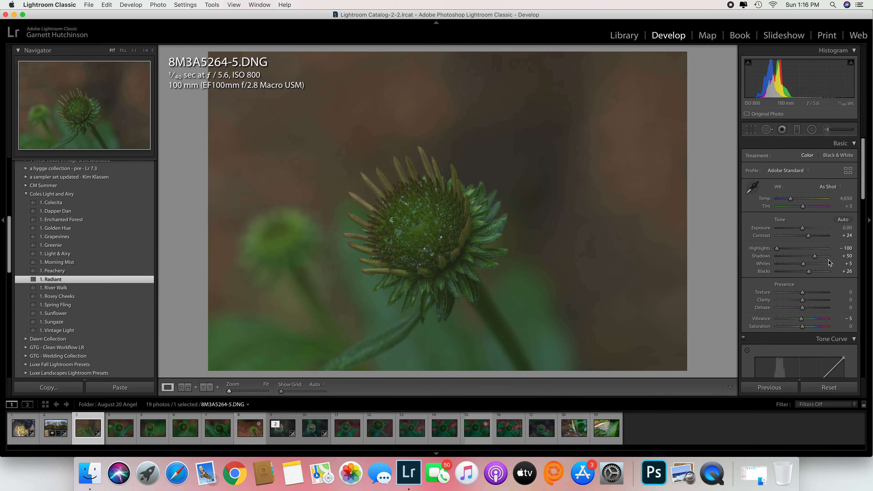
left_click_drag(802, 293, 814, 293)
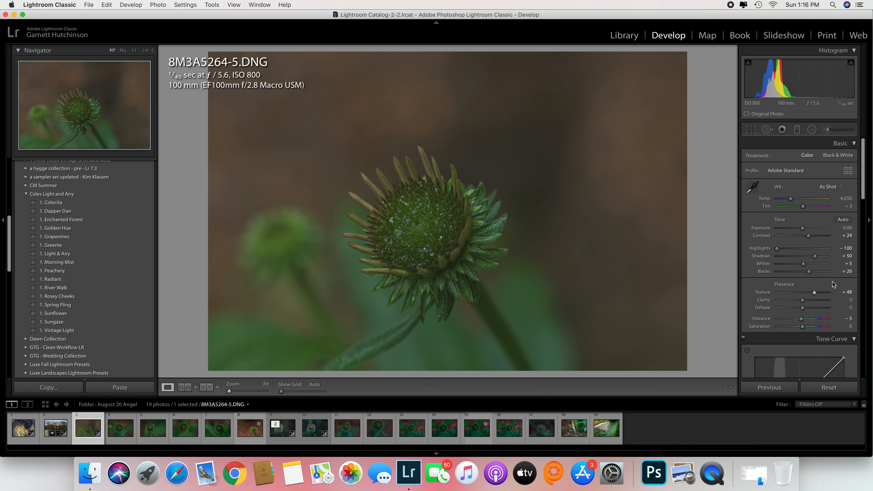
left_click_drag(803, 307, 806, 308)
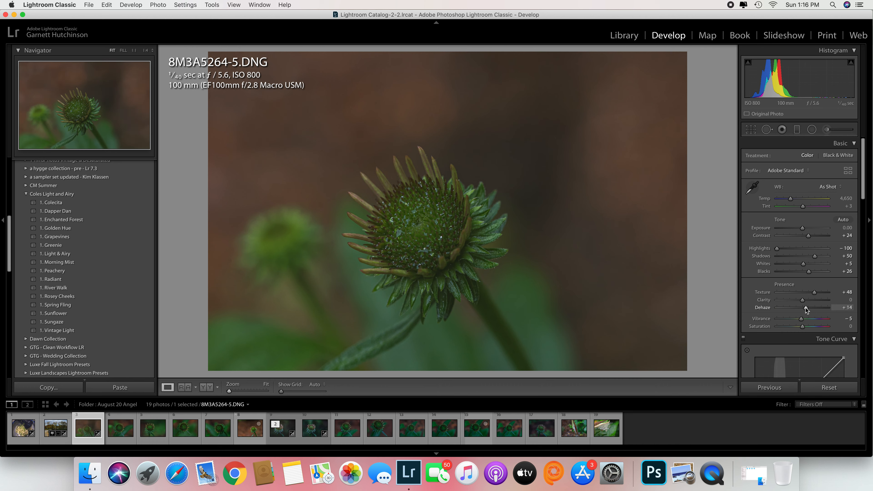
left_click_drag(792, 197, 790, 197)
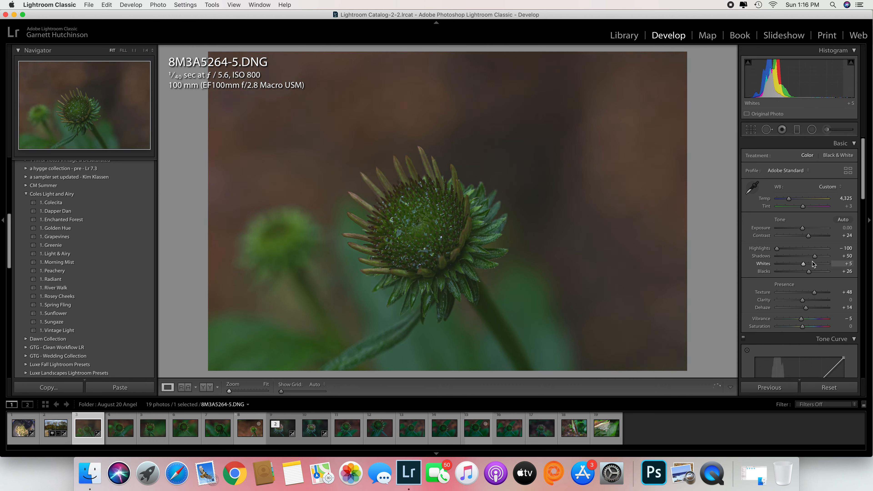
Crop the photo tighter around the flower at the original aspect ratio, and set Blacks to +16.
left_click(752, 131)
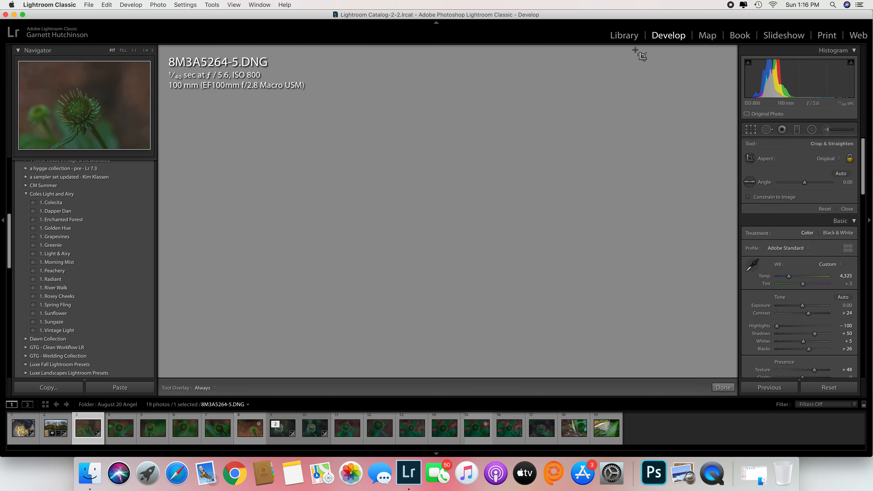
left_click_drag(685, 54, 649, 91)
left_click_drag(588, 134, 571, 157)
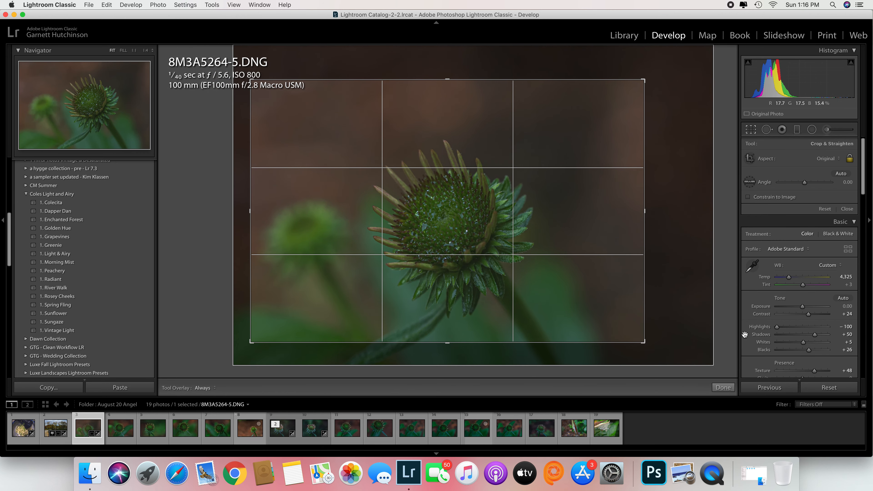
left_click(723, 388)
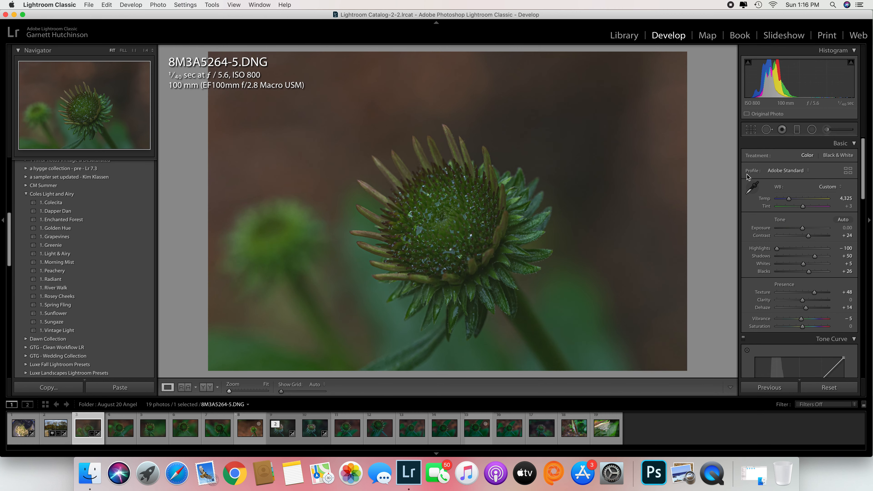
mouse_move(809, 271)
left_mouse_down()
mouse_move(798, 274)
mouse_move(806, 271)
left_mouse_up()
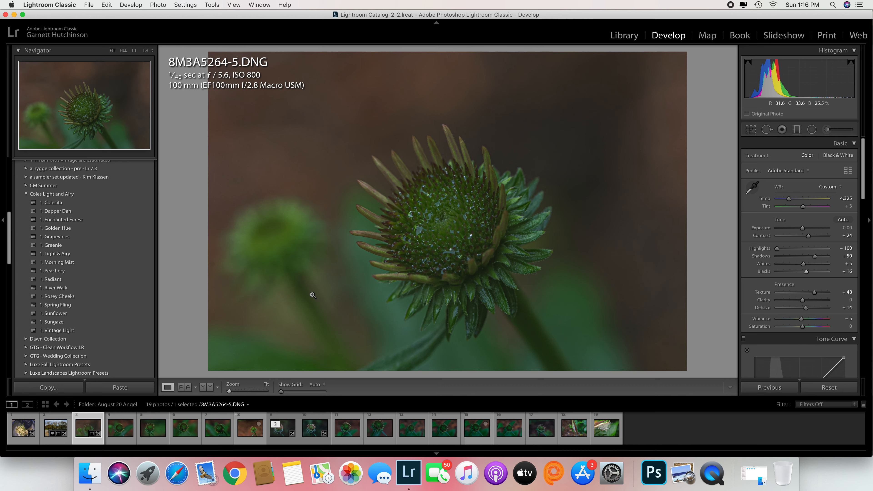
Collapse the Coles Light and Airy group, browse the Luxe Newborns LR Presets with previews on the photo, and collapse that group again.
left_click(26, 196)
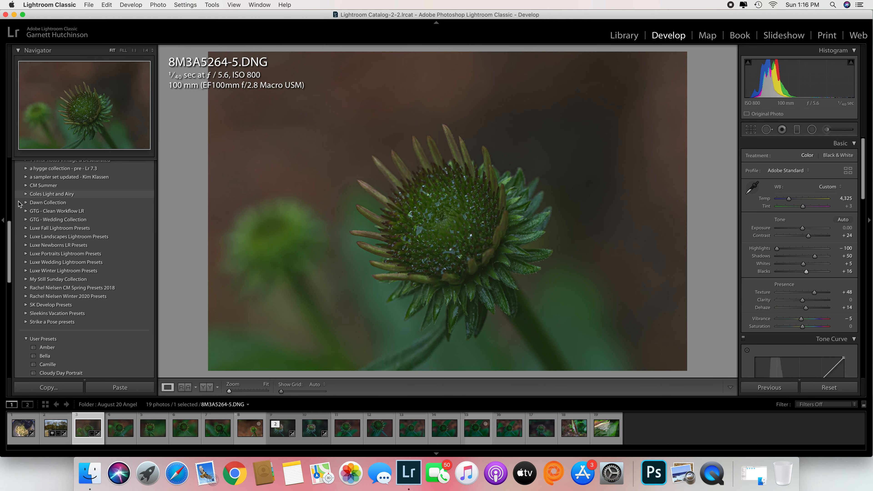
left_click(25, 254)
left_click(25, 253)
left_click(25, 245)
left_click_drag(7, 234, 8, 256)
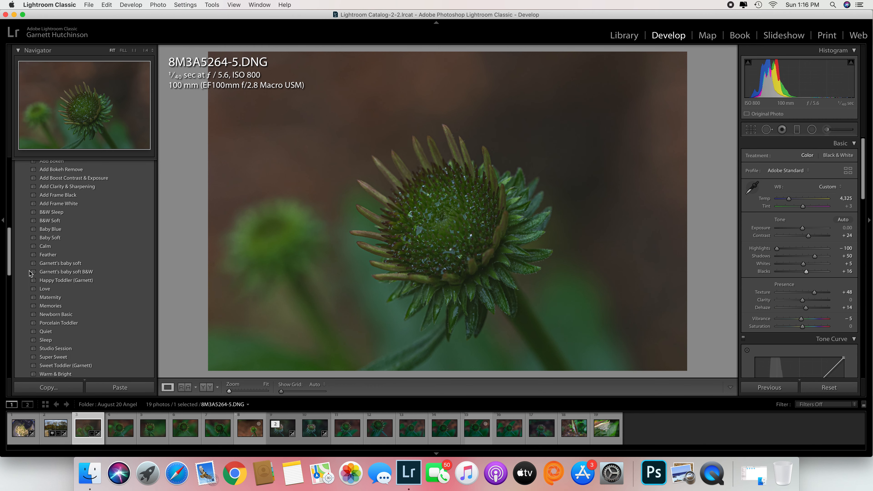
left_click(75, 264)
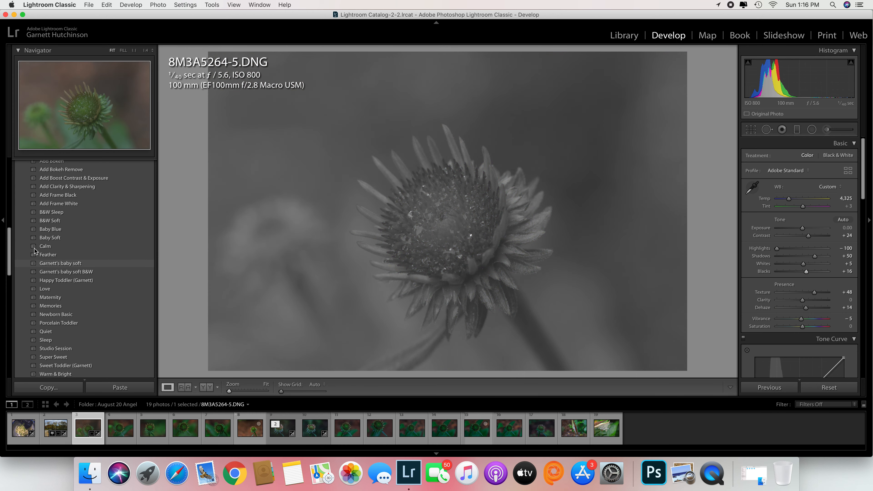
left_click_drag(9, 257, 6, 242)
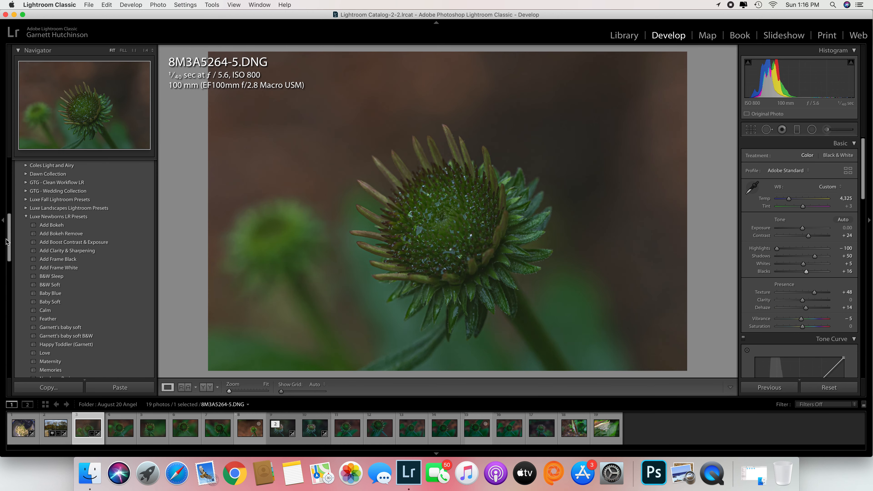
left_click(26, 216)
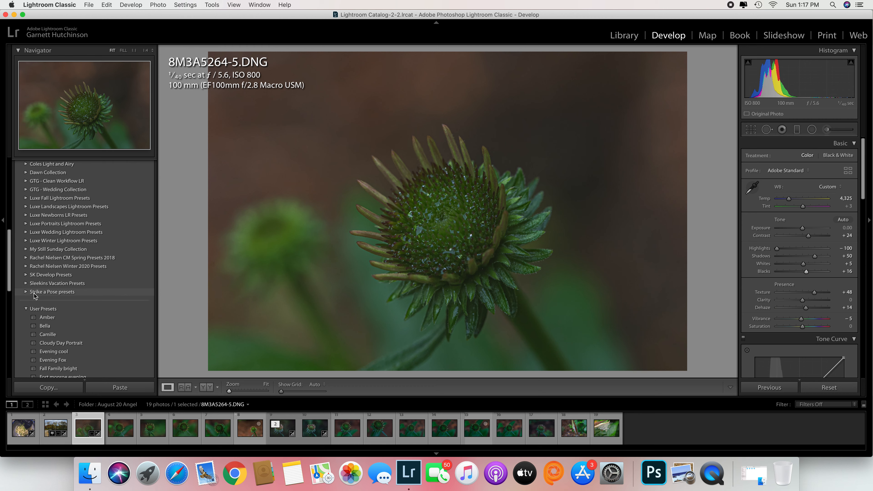
Preview user presets such as Bella, Morning light, Import Preset and Amber on the flower photo.
scroll(10, 275, "down", 5)
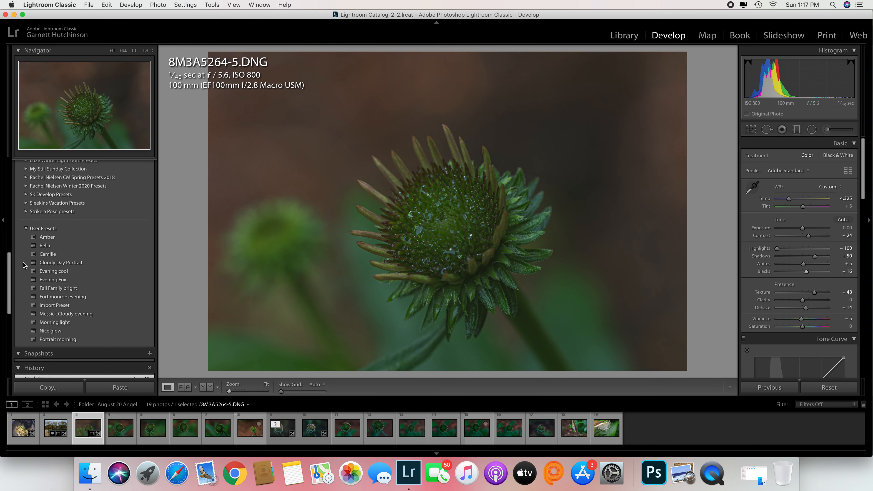
left_click(45, 245)
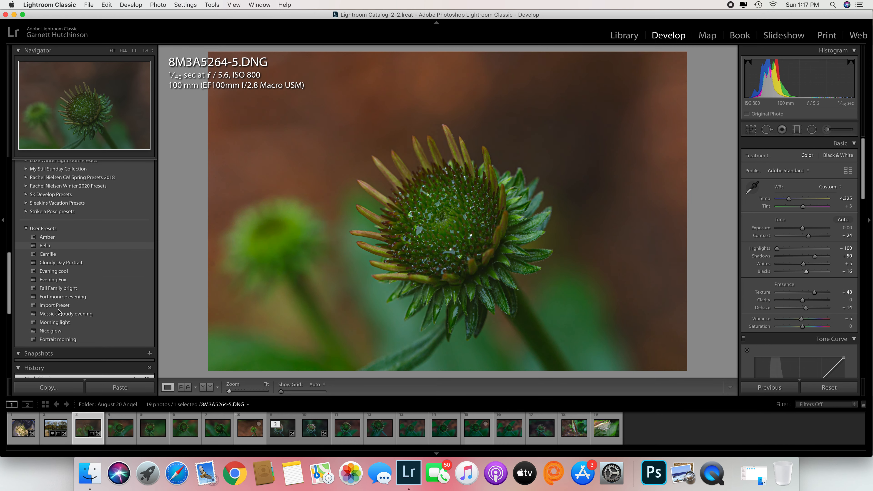
left_click(58, 322)
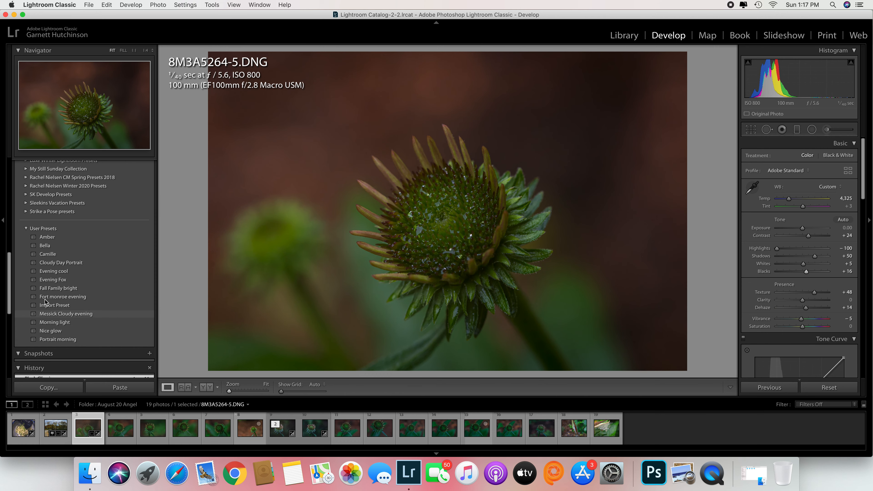
left_click(43, 305)
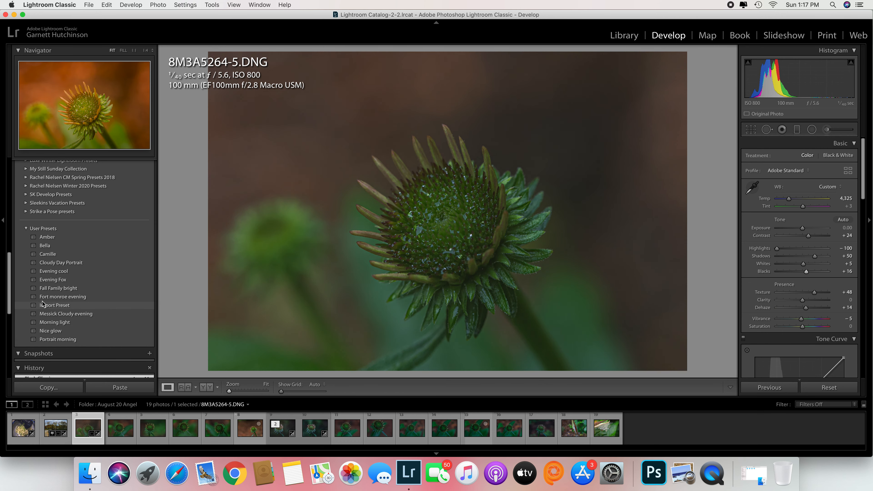
left_click(48, 239)
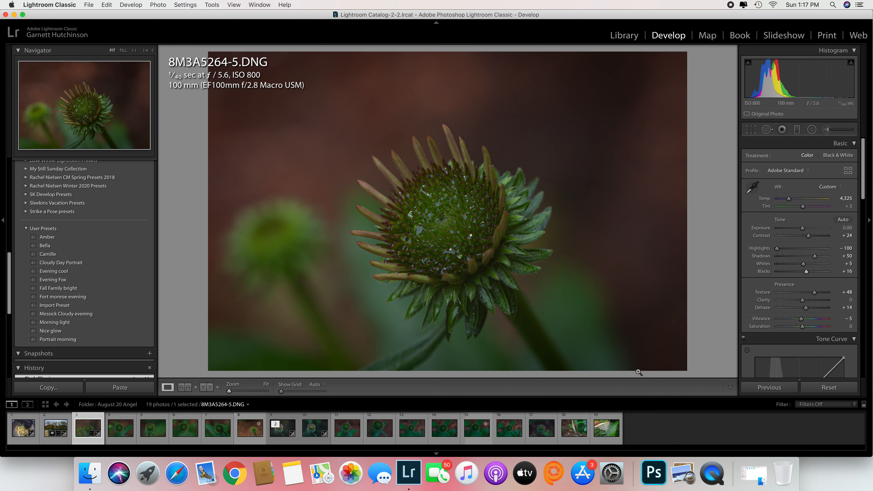
On photo 8M3A5302-43.DNG, set Exposure +0.30, Temp 4,162, Texture +40, Clarity −14, Dehaze +6, Vibrance +6 and Saturation −28.
left_click(349, 434)
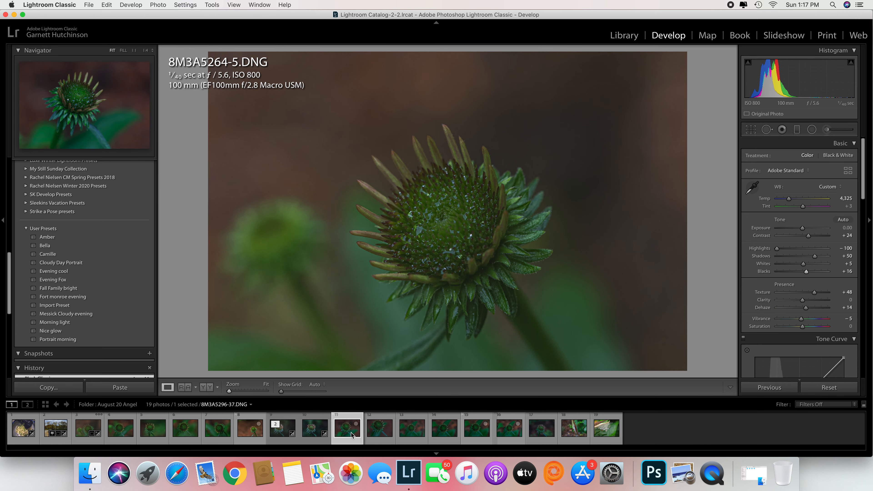
left_click(407, 437)
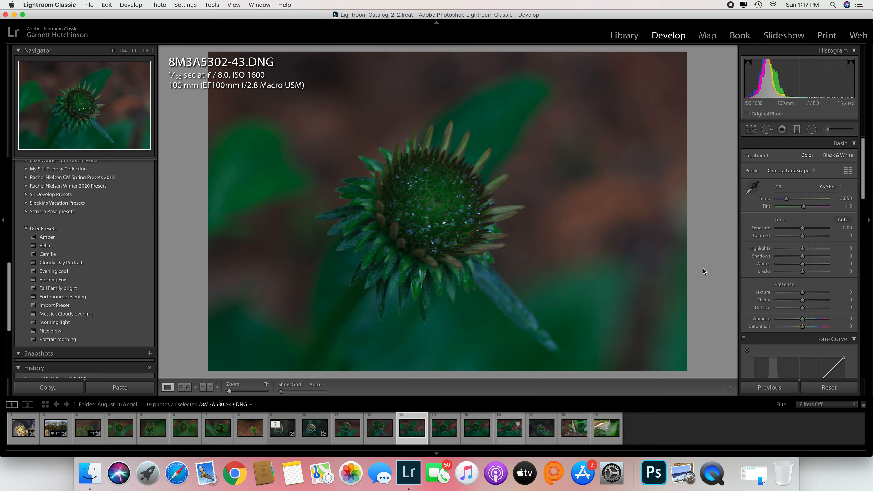
left_click_drag(803, 228, 805, 230)
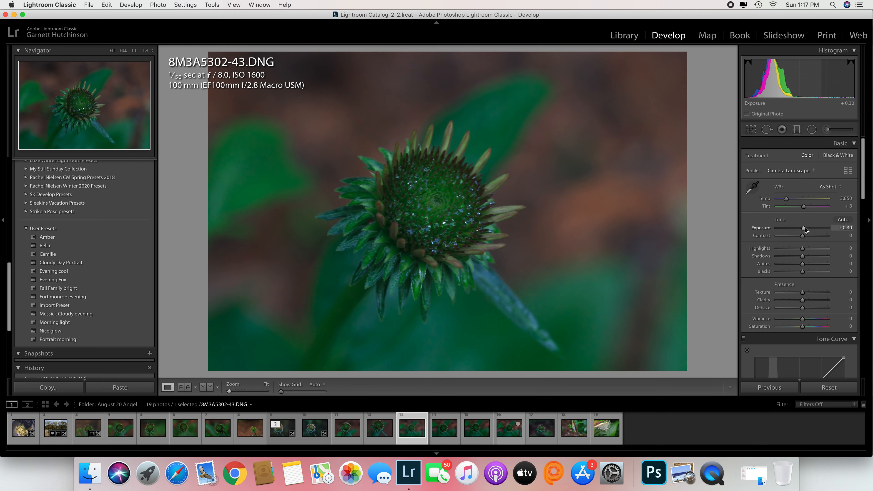
left_click_drag(786, 199, 788, 200)
left_click_drag(802, 327, 798, 300)
Crop 8M3A5302-43.DNG slightly from its lower-left corner, keeping the original aspect ratio, and apply the crop.
left_click(750, 129)
left_click_drag(246, 371, 282, 348)
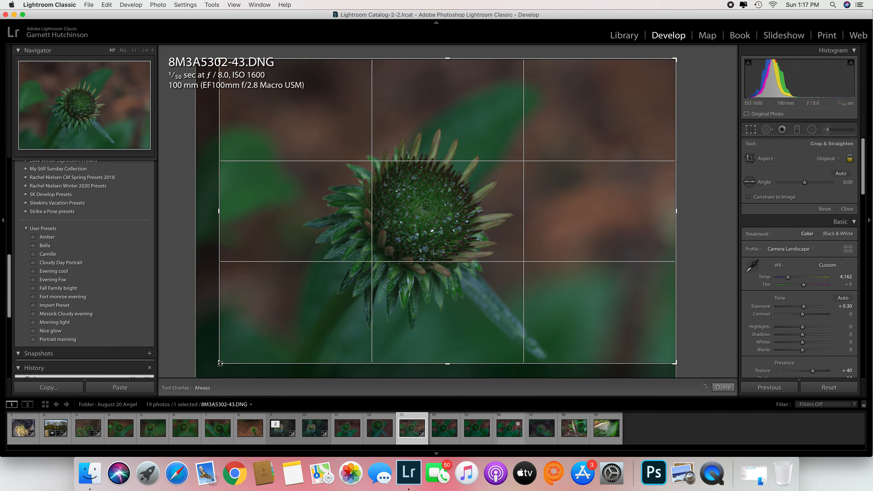
left_click(723, 388)
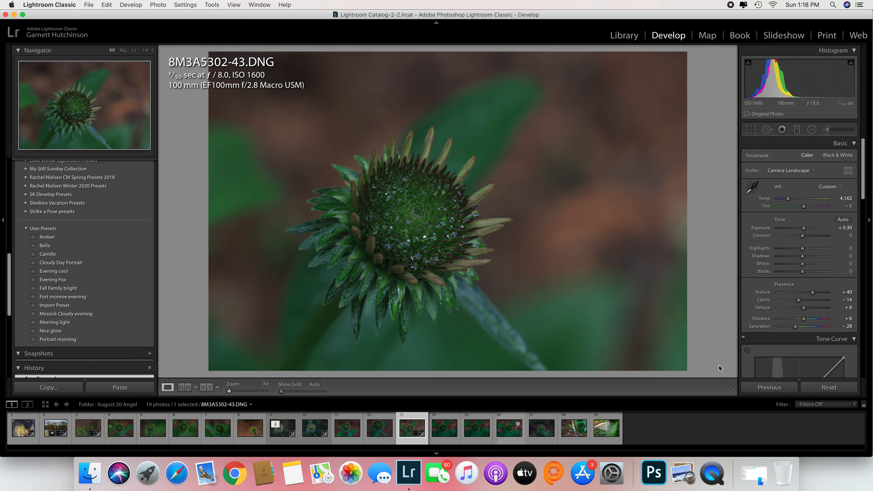
Set Exposure to +0.40 on 8M3A5302-43.DNG, increase its luminance noise reduction, and add a slight dark post-crop vignette.
left_click_drag(805, 229, 806, 229)
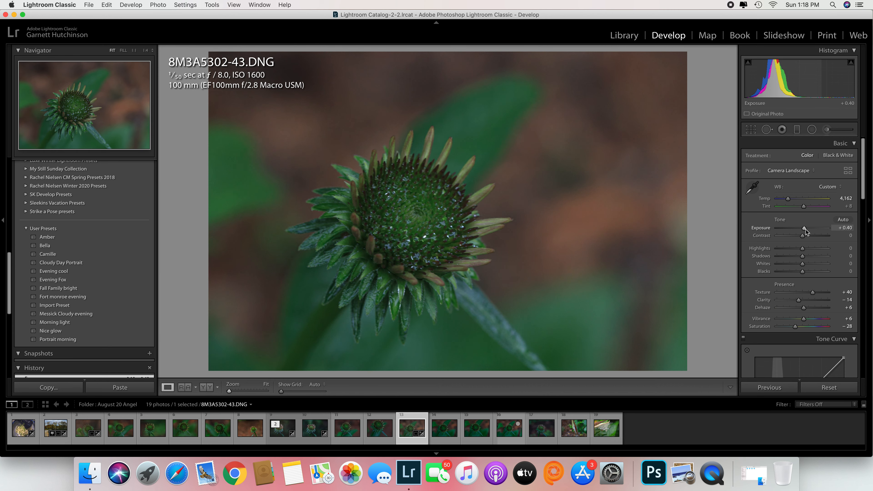
left_click_drag(862, 166, 856, 229)
scroll(825, 275, "down", 5)
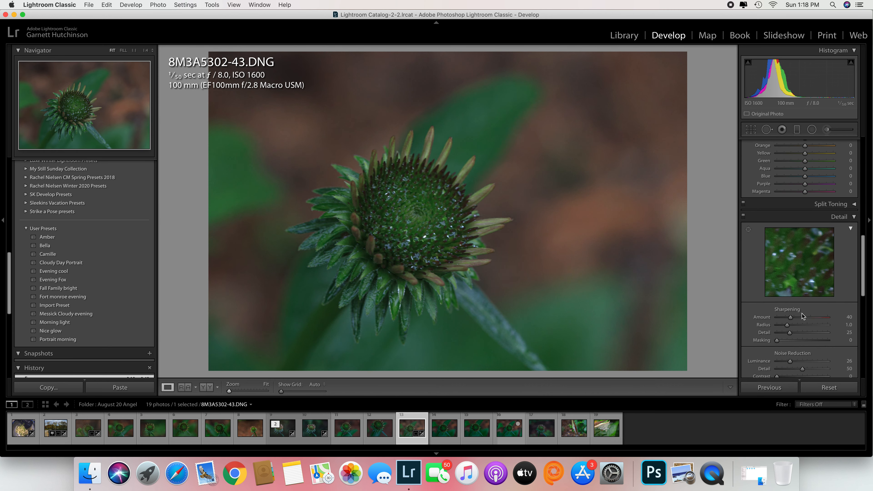
left_click_drag(790, 361, 796, 360)
left_click_drag(862, 291, 867, 370)
left_click_drag(802, 295, 798, 296)
left_click_drag(863, 339, 862, 155)
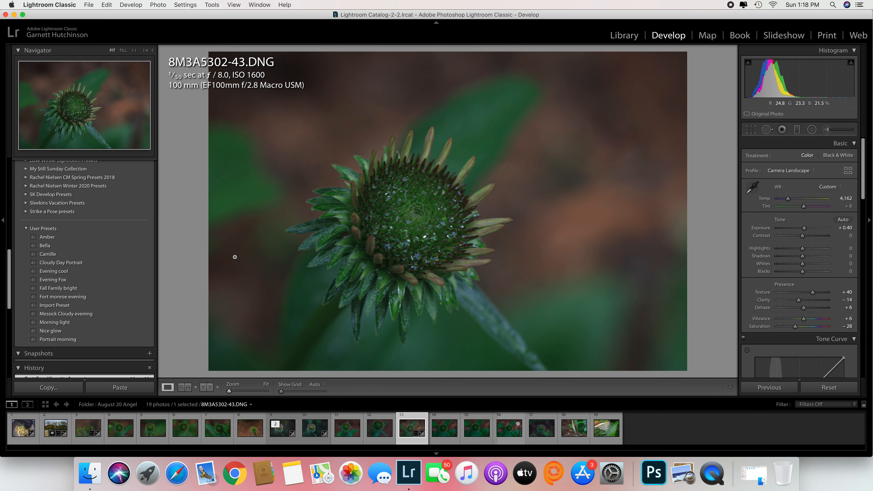
Save the current edit as a new test develop preset named for its recipient in the User Presets group, with the Effects settings also included.
left_click(62, 279)
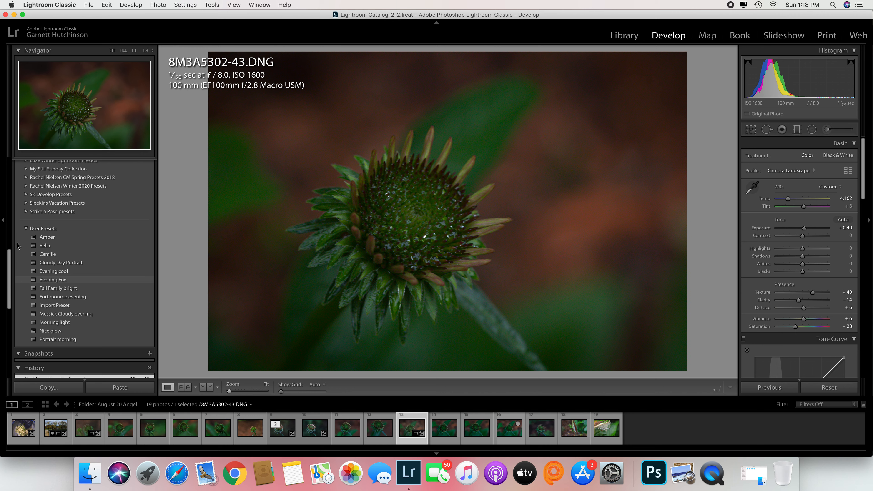
scroll(14, 265, "up", 5)
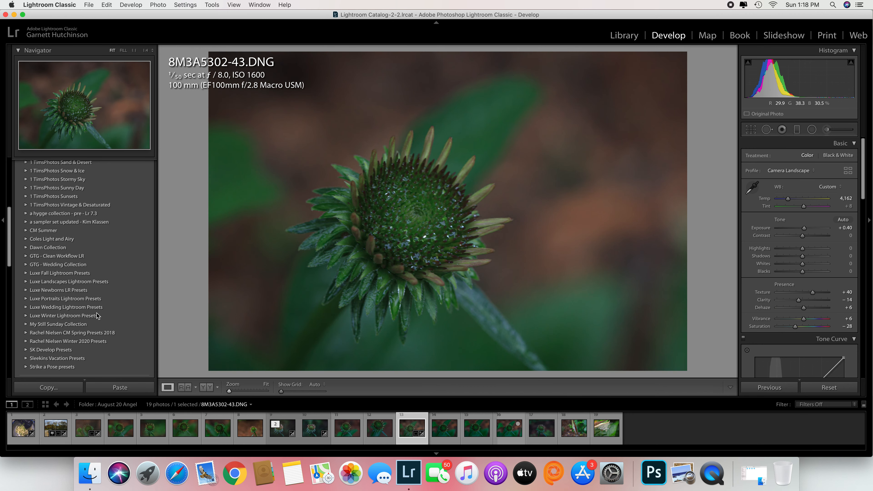
left_click_drag(8, 236, 11, 167)
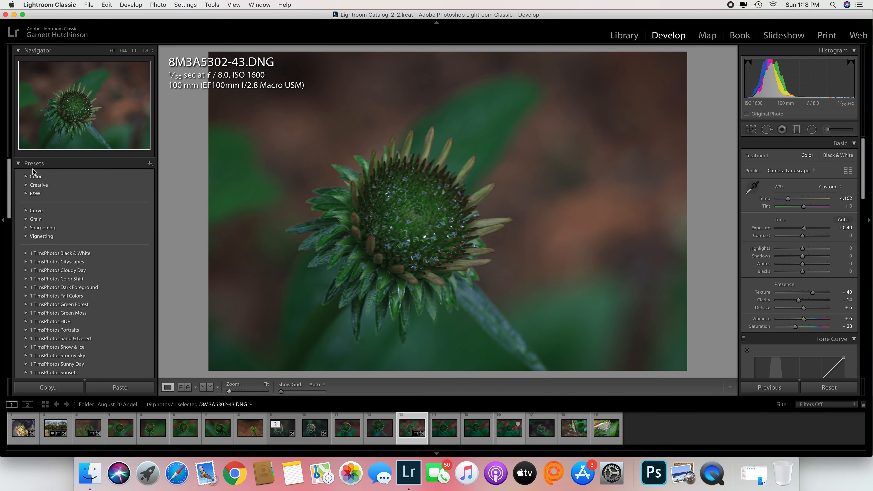
left_click(149, 163)
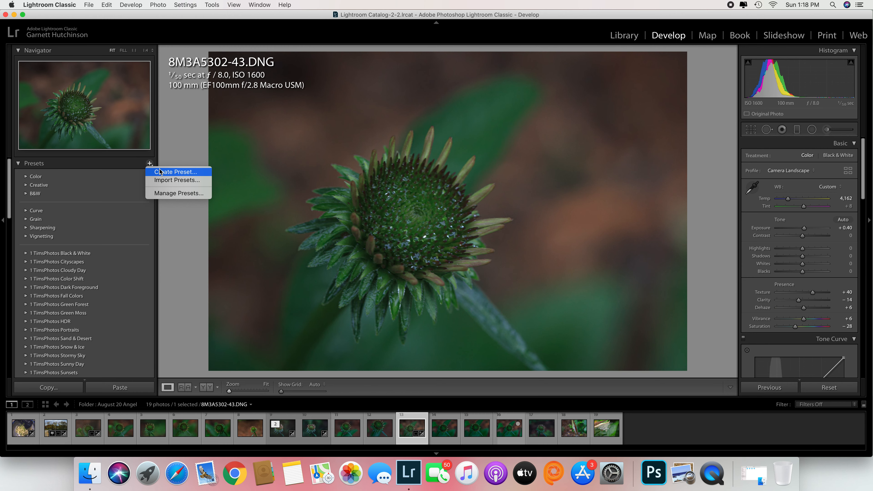
left_click(172, 172)
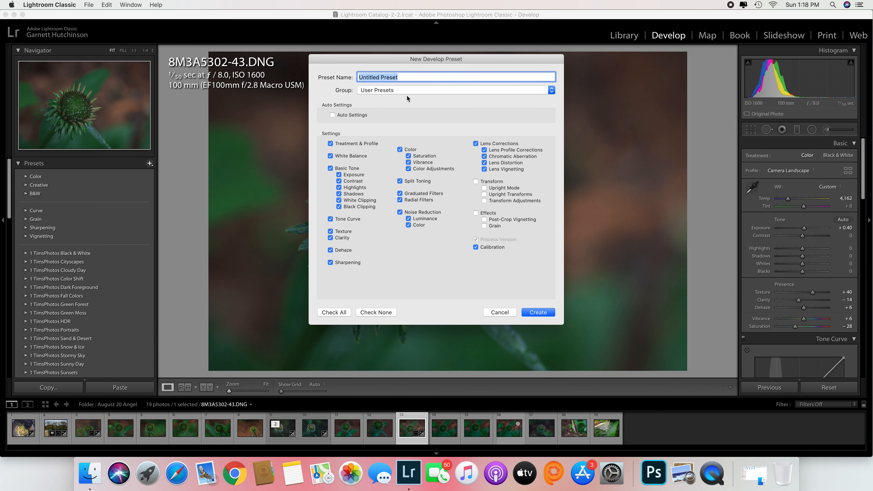
type("Test for Diane")
left_click(477, 213)
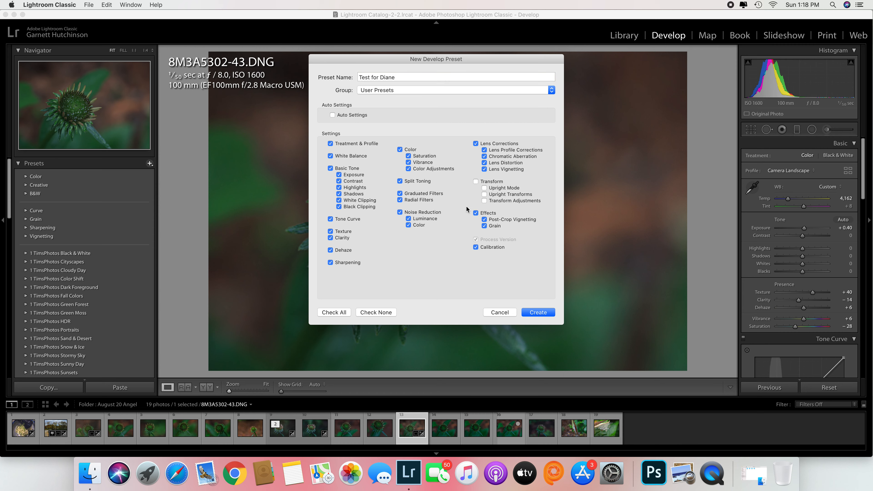
left_click(537, 313)
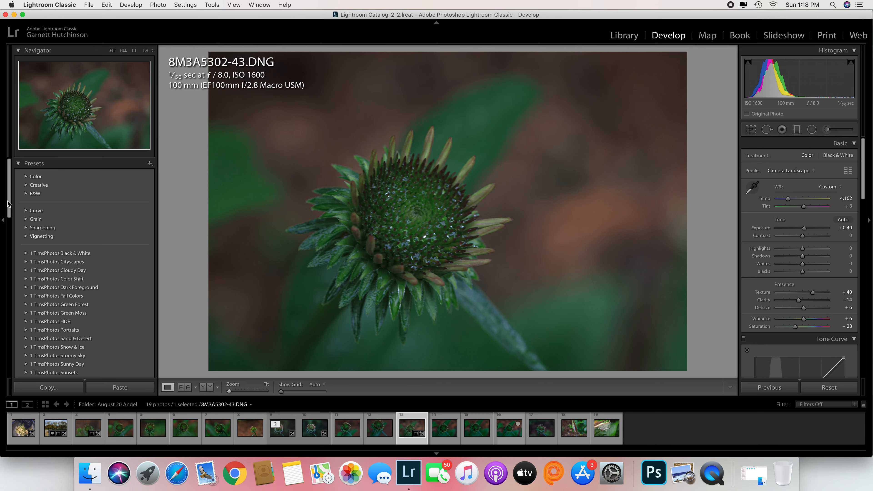
Apply the new test preset to 8M3A5303-44.DNG, 8M3A5304-45.DNG, 8M3A5305-46.DNG and 8M3A5312-53.DNG.
left_click_drag(10, 205, 4, 294)
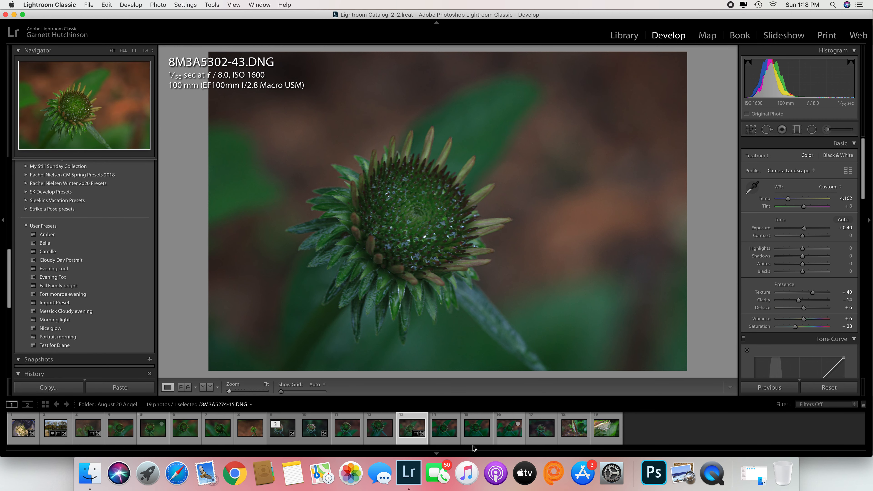
left_click(444, 433)
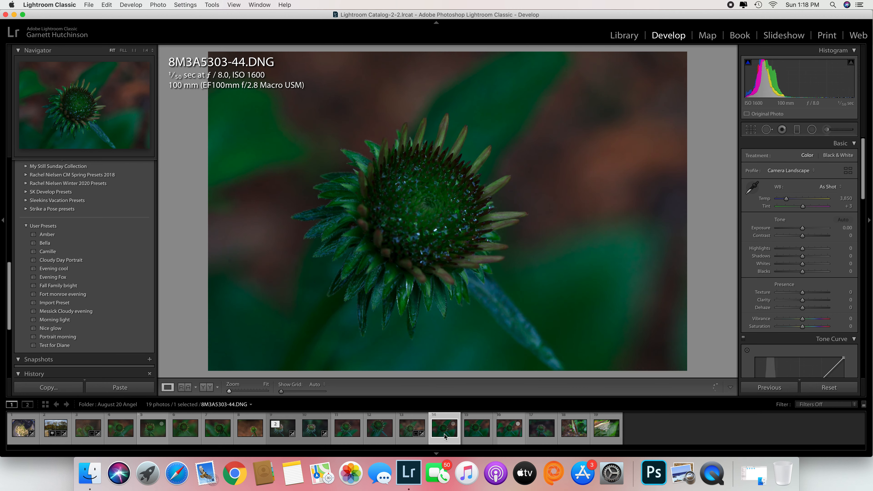
left_click(59, 345)
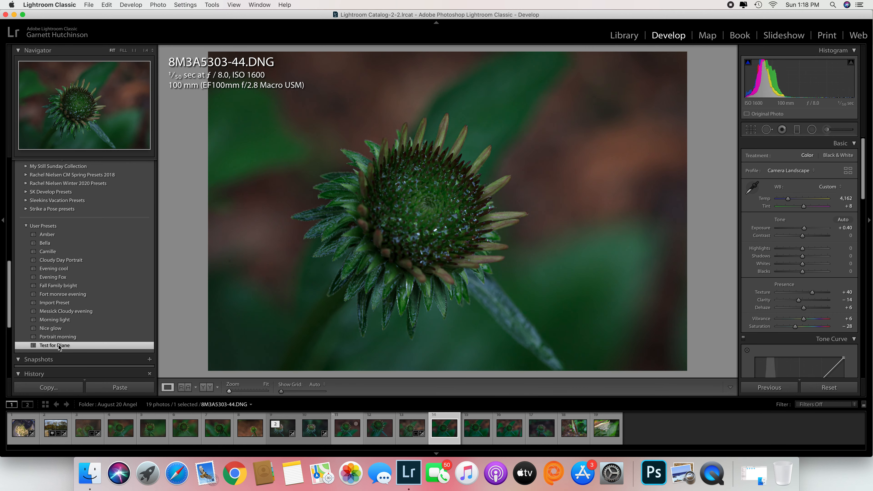
key("Right")
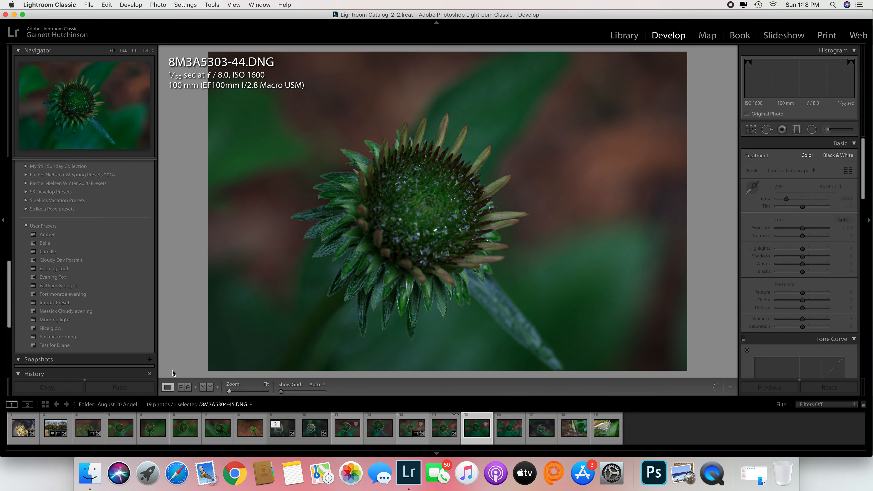
left_click(61, 346)
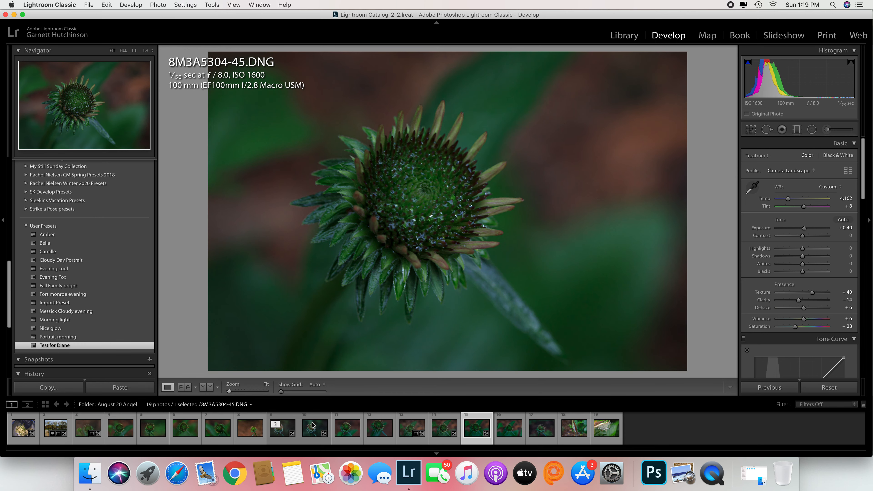
left_click(506, 430)
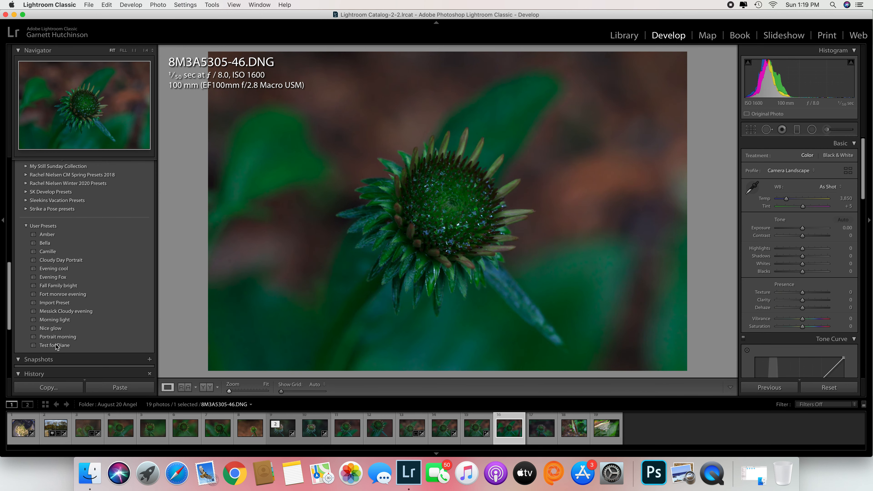
left_click(56, 346)
left_click(547, 430)
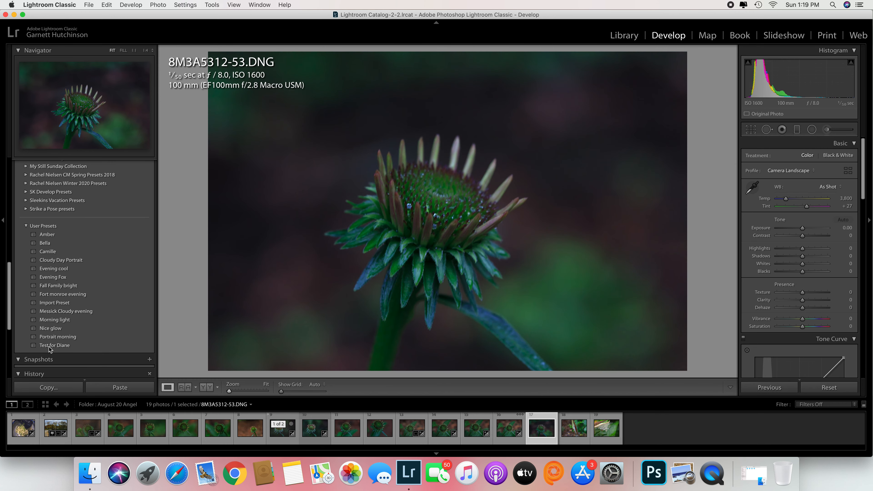
left_click(55, 346)
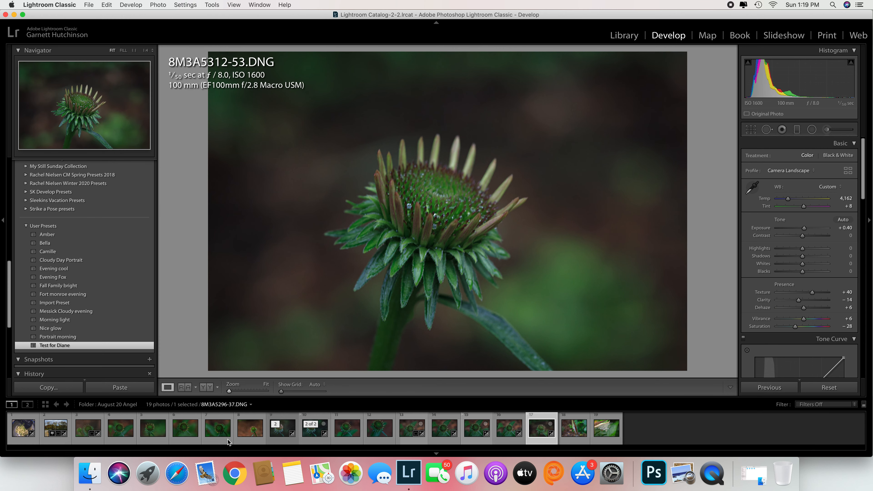
Apply the previous photo's settings to 8M3A5270-11.DNG and the new test preset to 8M3A5282-23.DNG.
left_click(124, 432)
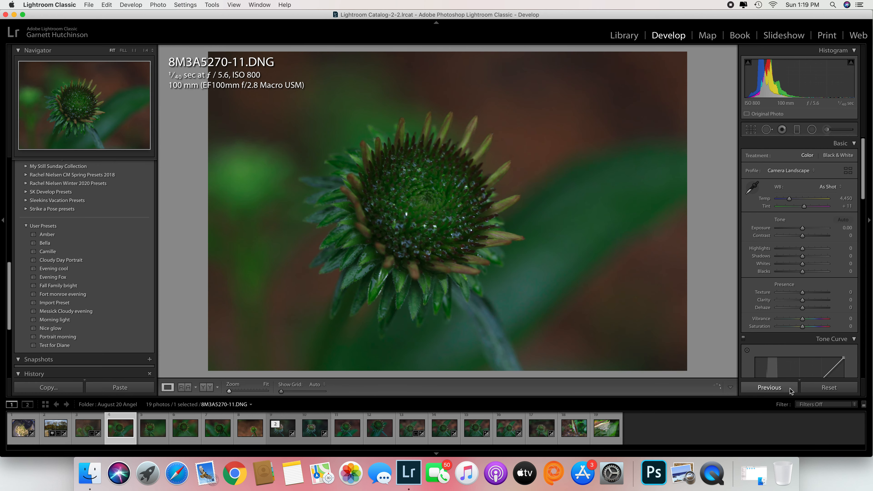
left_click(779, 390)
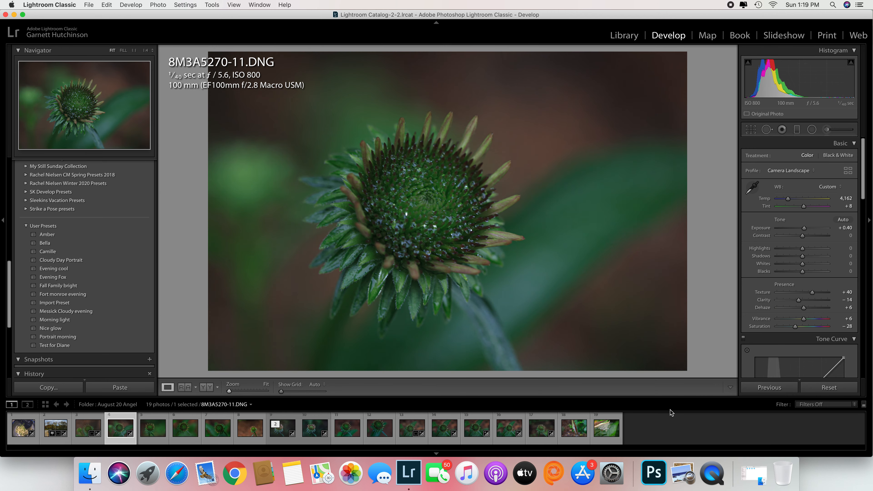
left_click(149, 435)
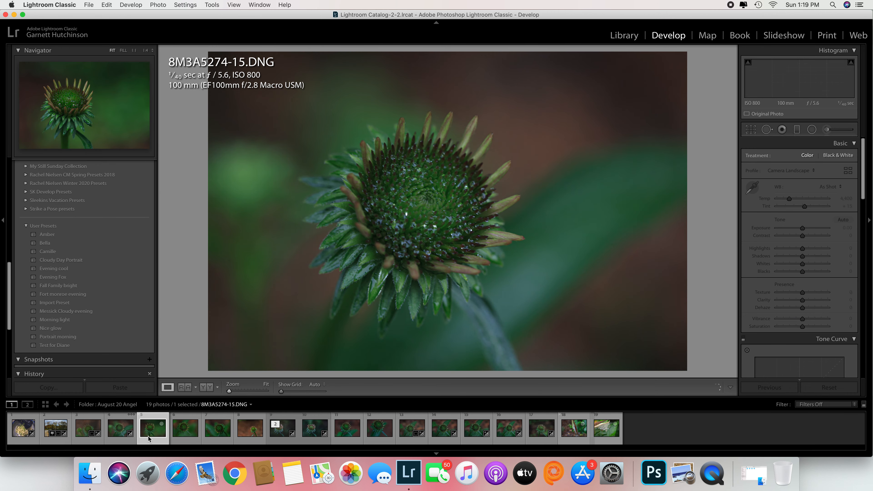
left_click(188, 436)
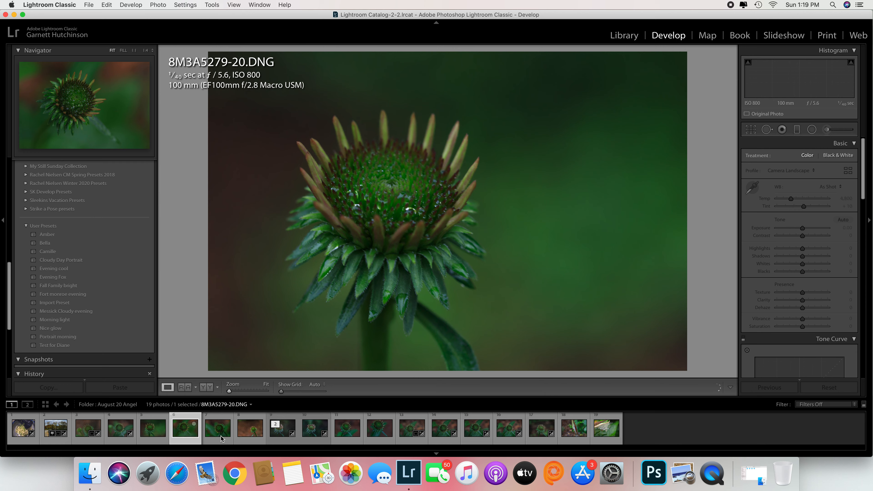
left_click(222, 435)
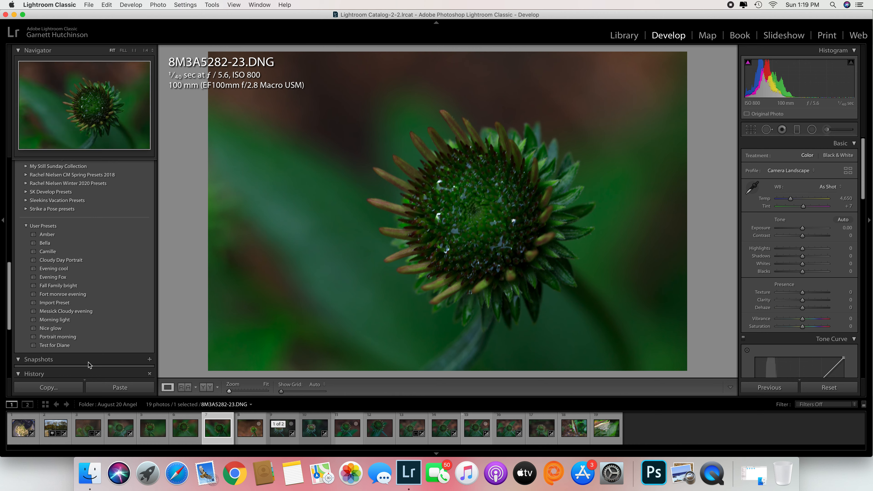
left_click(52, 346)
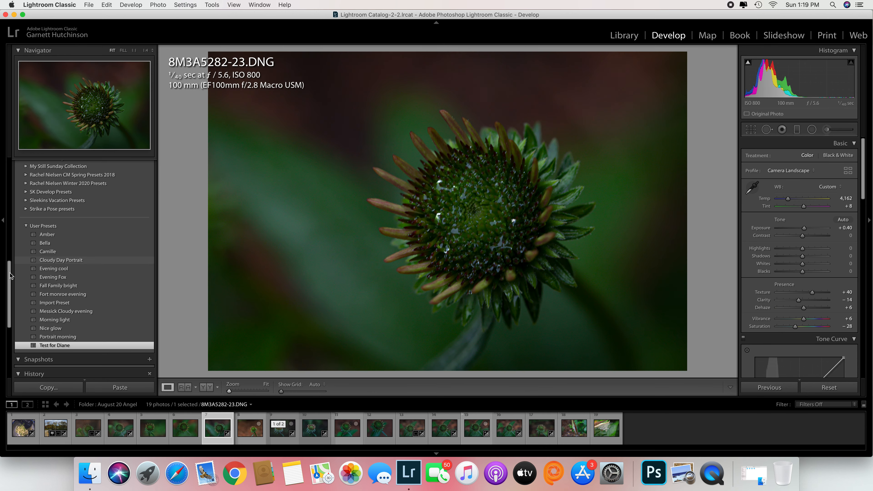
Expand My Still Sunday Collection, preview its o-Light and o-Slight presets on 8M3A5282-23.DNG, and collapse the group again.
left_click_drag(9, 267, 4, 227)
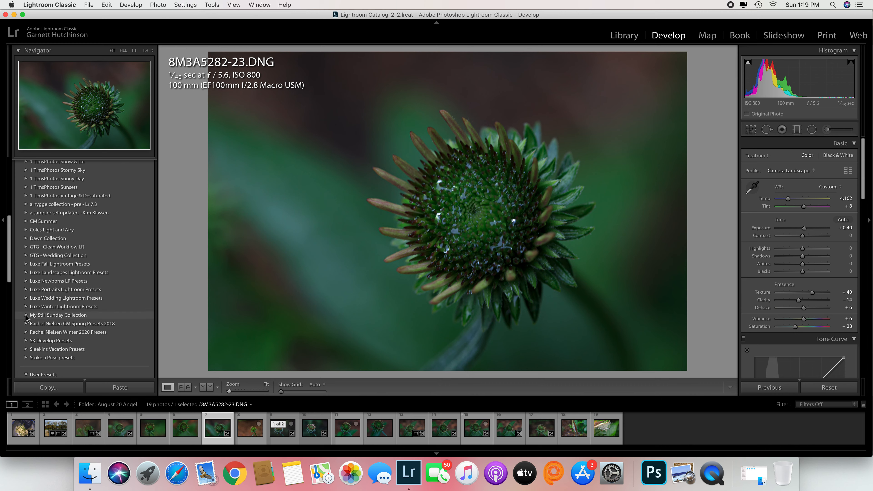
left_click_drag(7, 233, 9, 226)
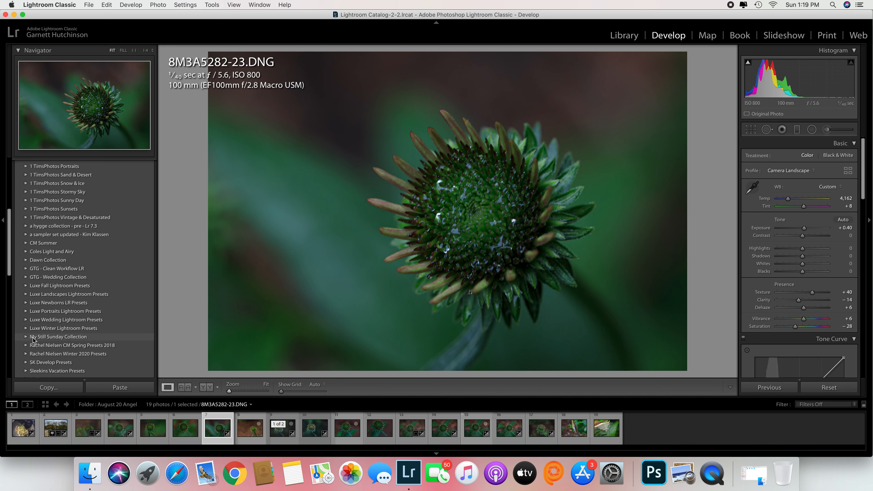
left_click(26, 337)
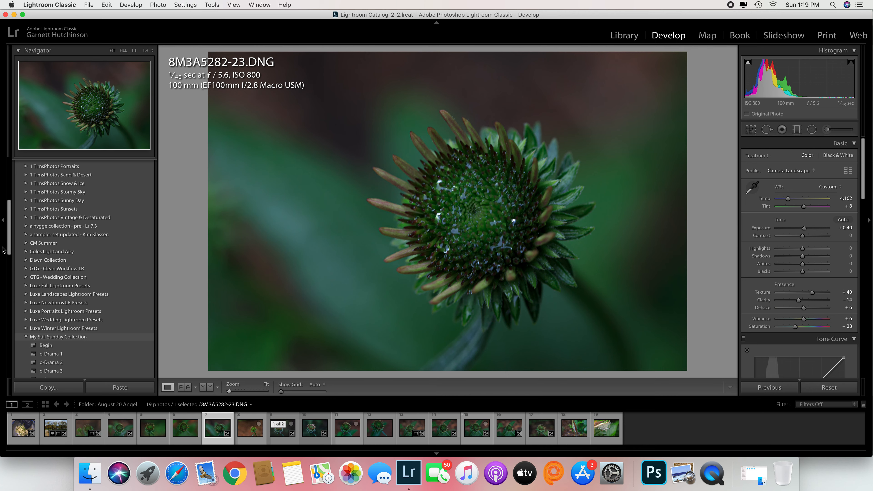
scroll(7, 242, "down", 5)
scroll(7, 243, "down", 4)
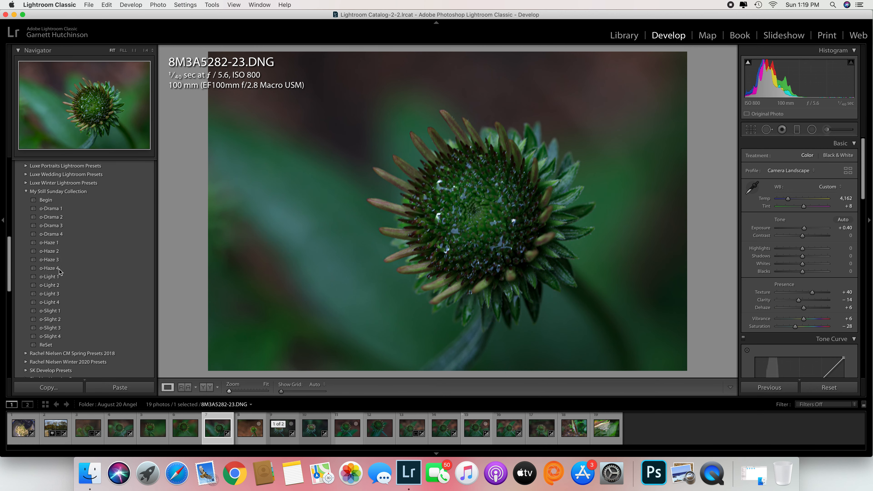
left_click(55, 277)
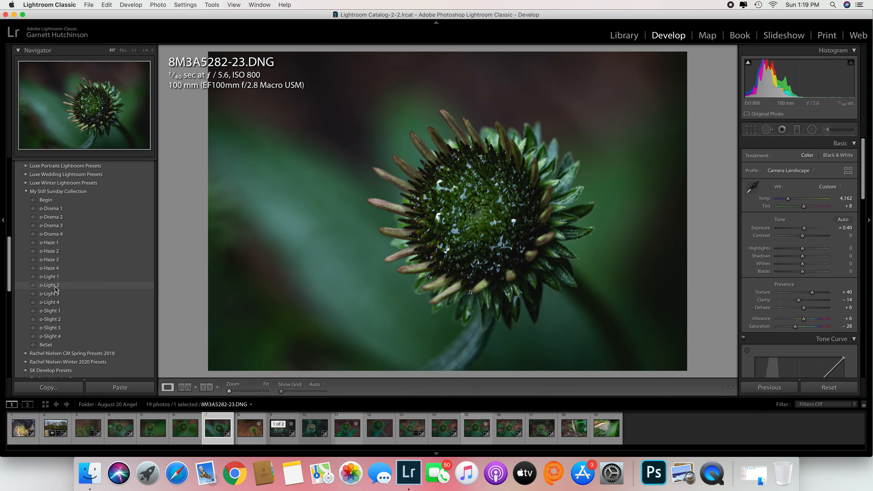
left_click(54, 311)
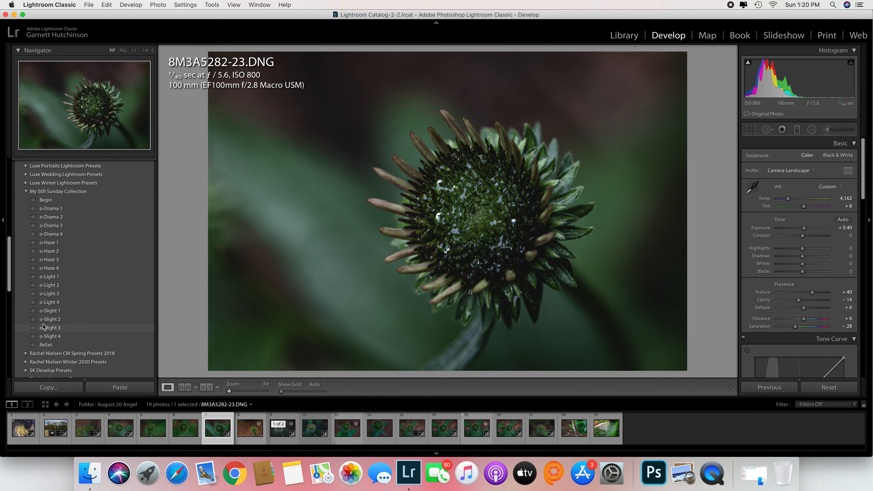
left_click(25, 194)
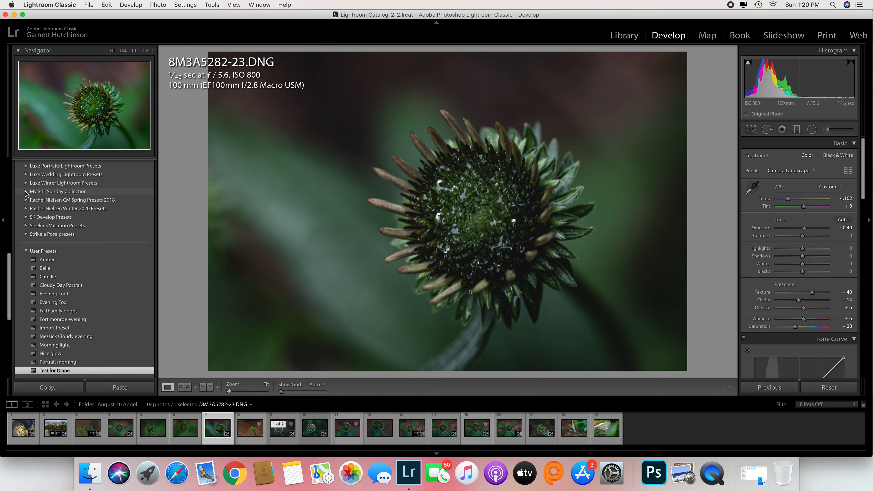
left_click_drag(9, 267, 10, 233)
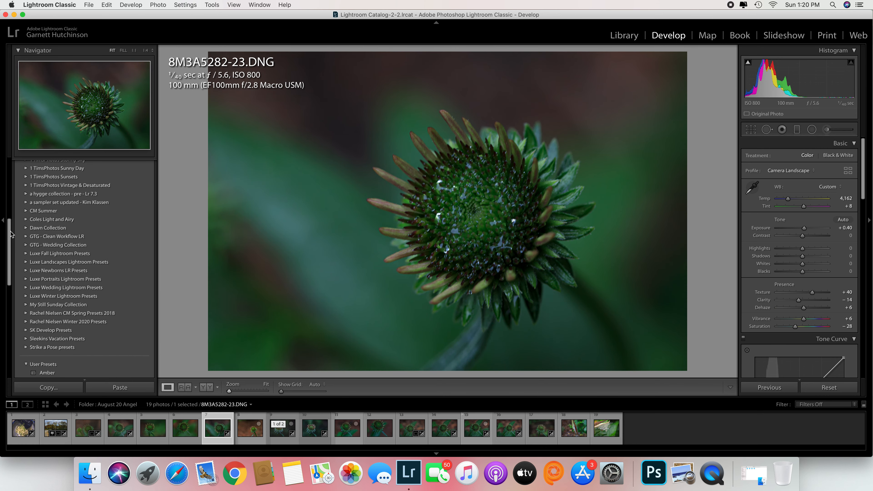